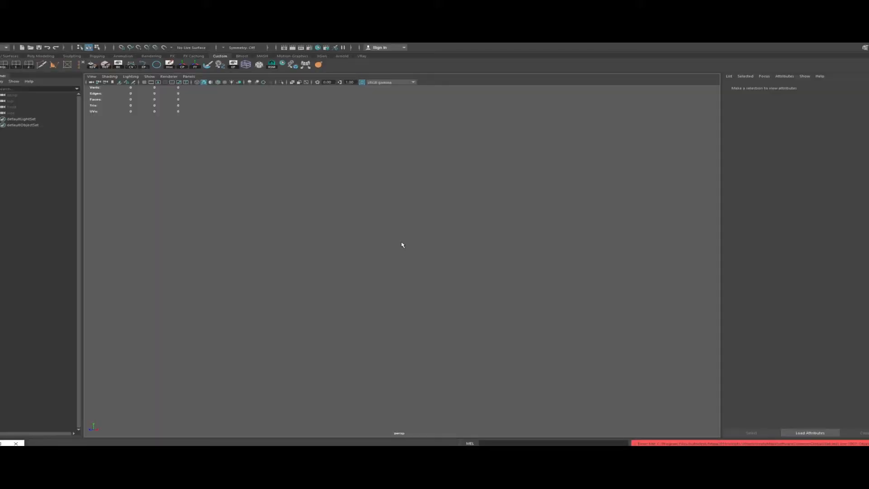
Create a polygon cylinder at the centre of the scene
key("space")
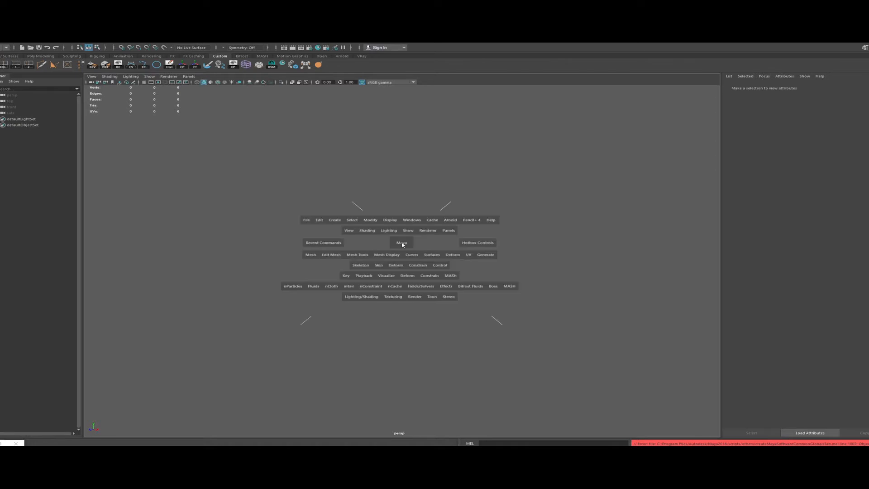
left_click(334, 220)
mouse_move(358, 242)
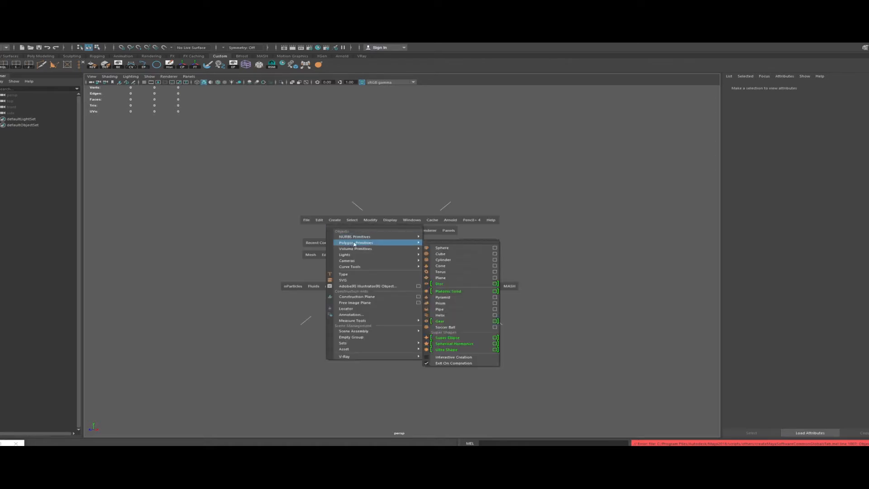
left_click(449, 262)
Rotate the cylinder to 90 degrees on the Z axis so that it lies on its side
key("e")
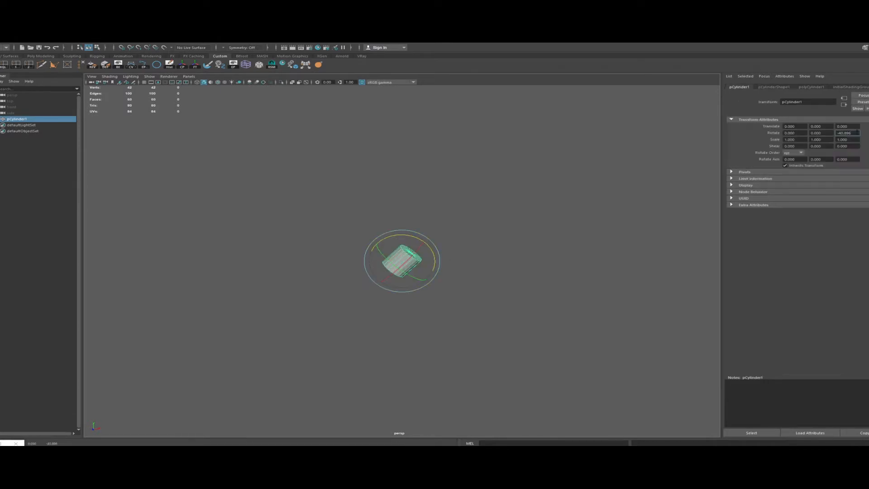
key("BackSpace")
key("BackSpace")
key("BackSpace")
key("BackSpace")
key("BackSpace")
key("BackSpace")
key("Return")
left_click(435, 297)
left_click(413, 271)
Stretch the cylinder along its length and widen it sideways into a broad, flattened form
key("r")
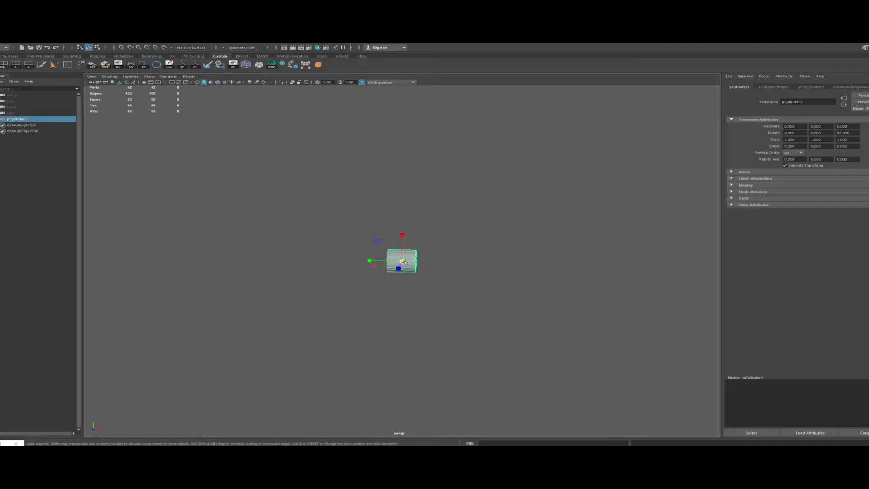
left_click_drag(369, 261, 206, 267)
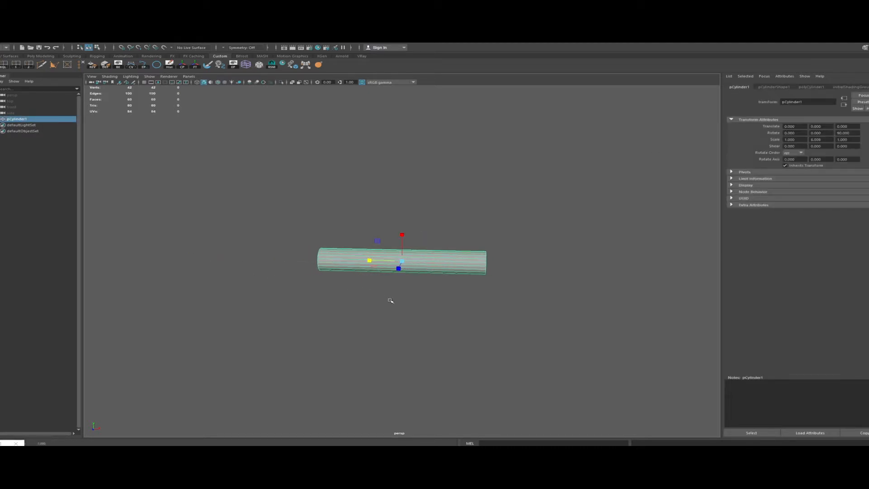
left_click_drag(391, 300, 311, 294, "alt")
left_click_drag(369, 261, 287, 290)
Select the faces of the cylinder's lower half and delete them to leave an open half-cylinder
right_click_drag(385, 272, 384, 284)
left_click_drag(334, 314, 520, 266)
left_click_drag(428, 306, 541, 305, "alt")
left_click_drag(574, 303, 572, 302, "alt")
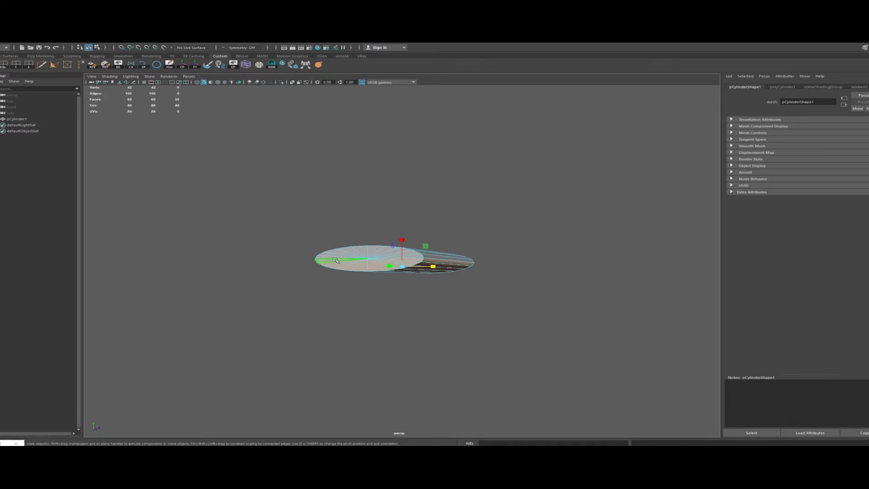
key("Delete")
Return to object mode and scale the half-cylinder up uniformly to 2.510, 15.083, 9.542
left_click_drag(336, 260, 314, 283, "alt")
right_click_drag(369, 271, 384, 254)
left_click_drag(401, 261, 551, 292)
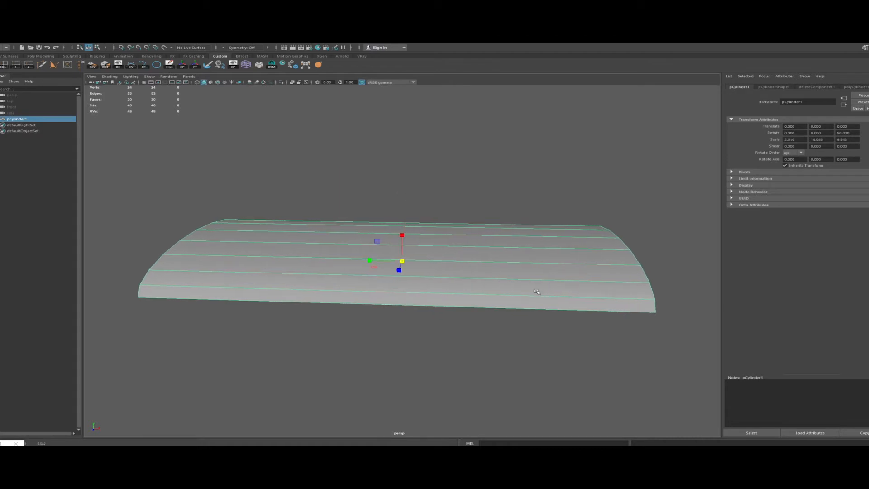
right_click_drag(537, 292, 398, 290, "alt")
left_click_drag(446, 308, 369, 304, "alt")
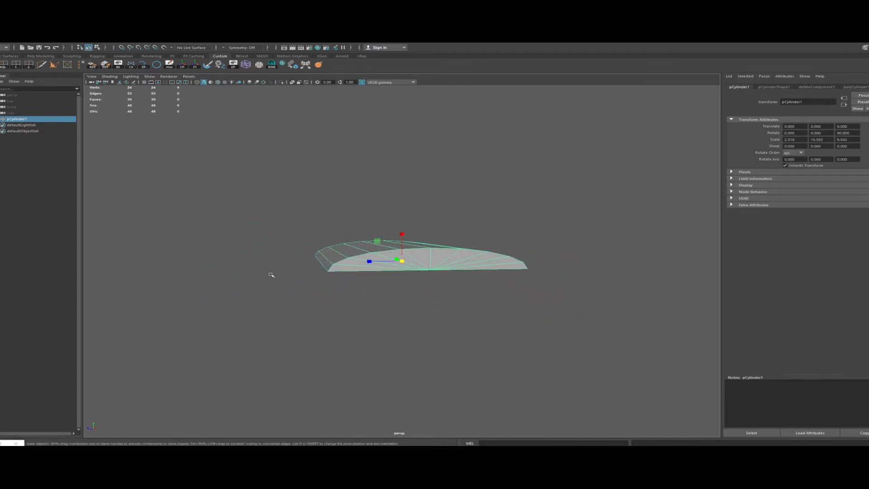
left_click_drag(254, 292, 318, 298, "alt")
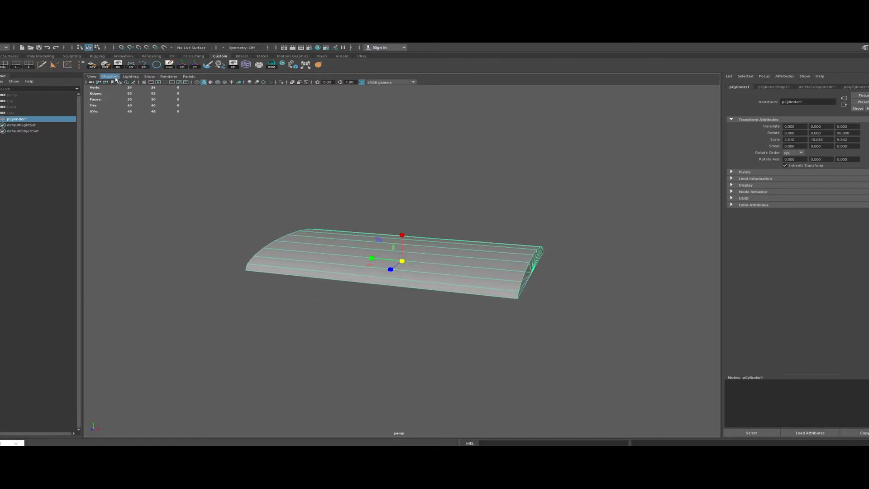
left_click_drag(401, 270, 408, 258, "alt")
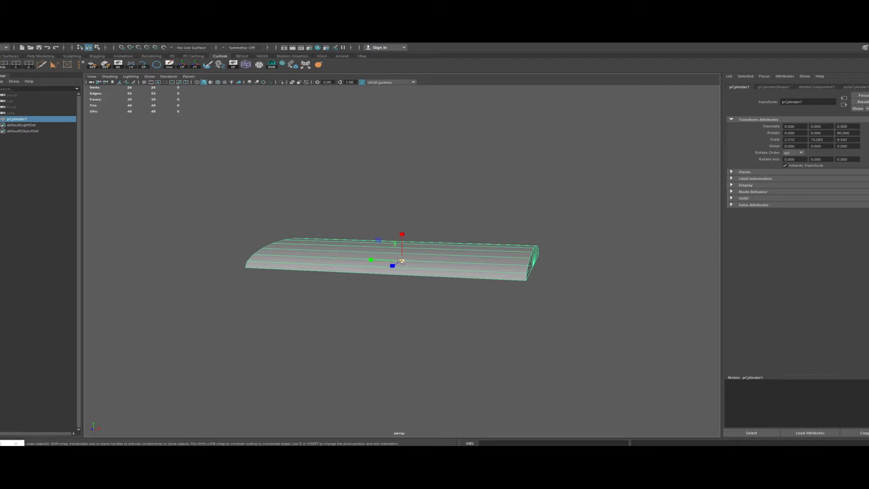
Bring the tina_rig character into the scene and dismiss the mental ray nodes notice
left_click(401, 260)
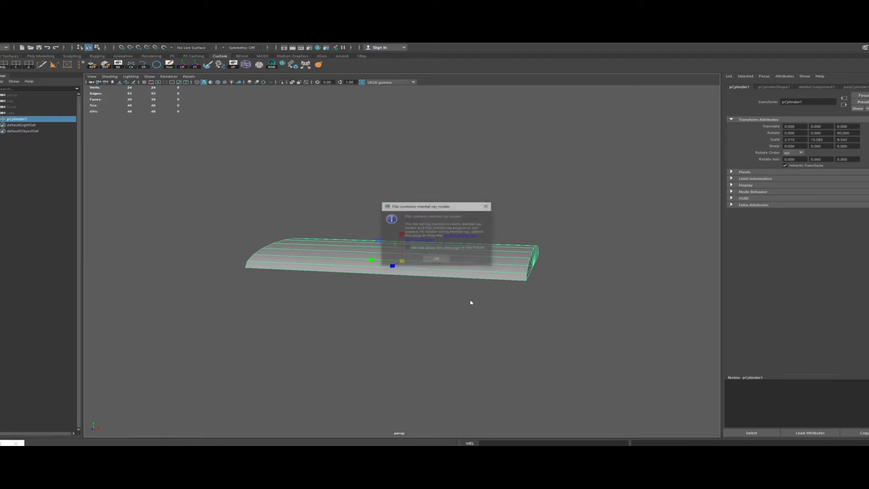
left_click(437, 258)
left_click(403, 340)
right_click_drag(532, 274, 335, 266, "alt")
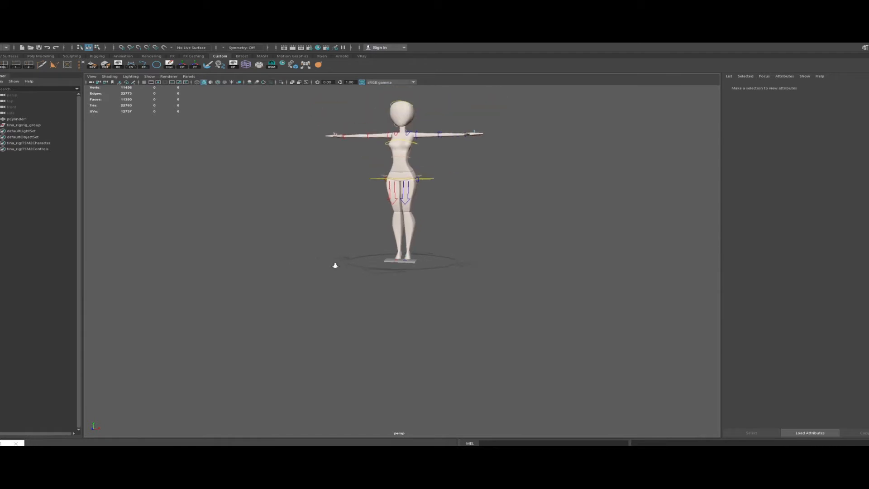
Scale the half-cylinder up uniformly so it forms a large curved ground around the character
left_click(405, 268)
left_click_drag(423, 291, 374, 292, "alt")
left_click_drag(402, 261, 737, 329)
right_click_drag(737, 330, 330, 176, "alt")
mouse_move(402, 260)
left_mouse_down()
mouse_move(466, 294)
mouse_move(415, 283)
mouse_move(412, 247)
mouse_move(400, 263)
mouse_move(400, 249)
left_mouse_up()
Place the ground's pivot on the topmost vertex of its curved end edge
key("w")
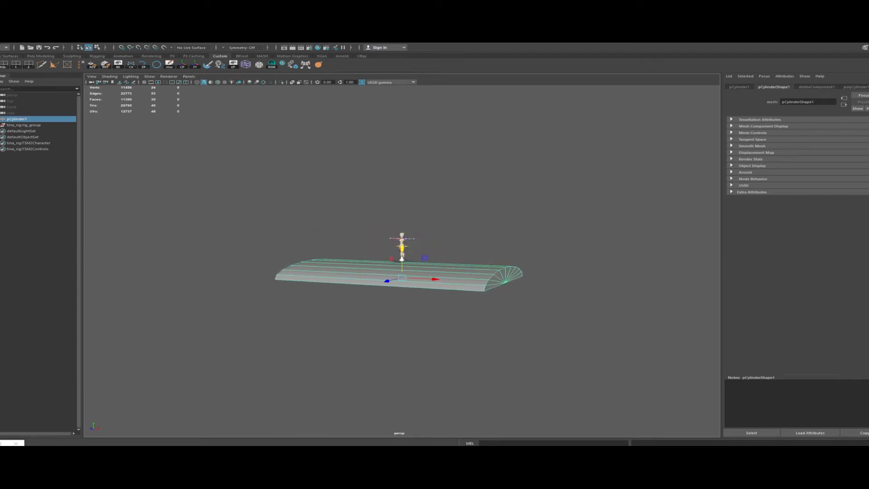
scroll(348, 211, "up", 8)
scroll(348, 211, "up", 5)
left_click_drag(459, 272, 402, 269, "alt")
key("d")
left_click(403, 271)
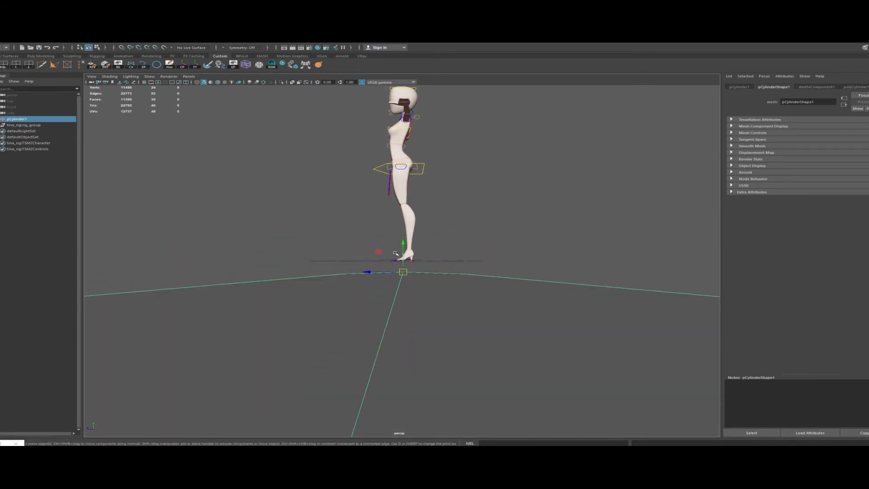
Raise the ground vertically, snapping its ridge to the underside of the character's shoe heel
left_click_drag(401, 243, 399, 241)
right_click_drag(399, 241, 805, 336, "alt")
right_click_drag(344, 312, 634, 325, "alt")
left_click_drag(368, 287, 363, 284, "alt")
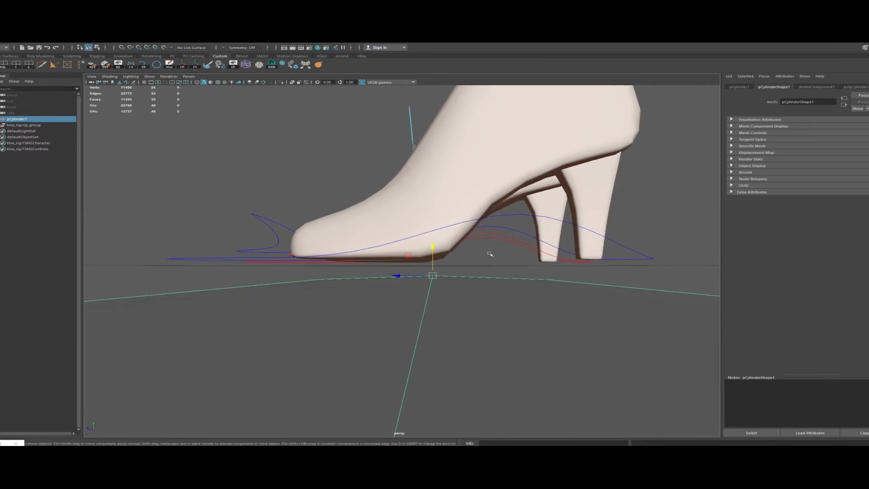
key("v")
middle_click(577, 257)
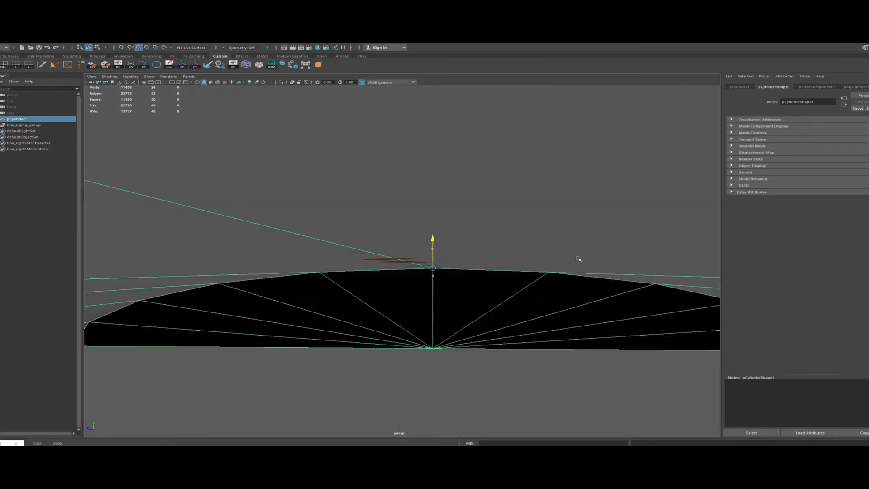
Examine from several angles and distances how the character stands on the curved ground
left_click_drag(579, 257, 576, 254, "alt")
right_click_drag(576, 254, 339, 244, "alt")
left_click_drag(339, 244, 466, 232, "alt")
right_click_drag(466, 232, 132, 217, "alt")
right_click_drag(552, 248, 289, 256, "alt")
left_click_drag(290, 256, 321, 263, "alt")
left_click_drag(215, 221, 288, 279, "alt")
left_click_drag(355, 257, 384, 278, "alt")
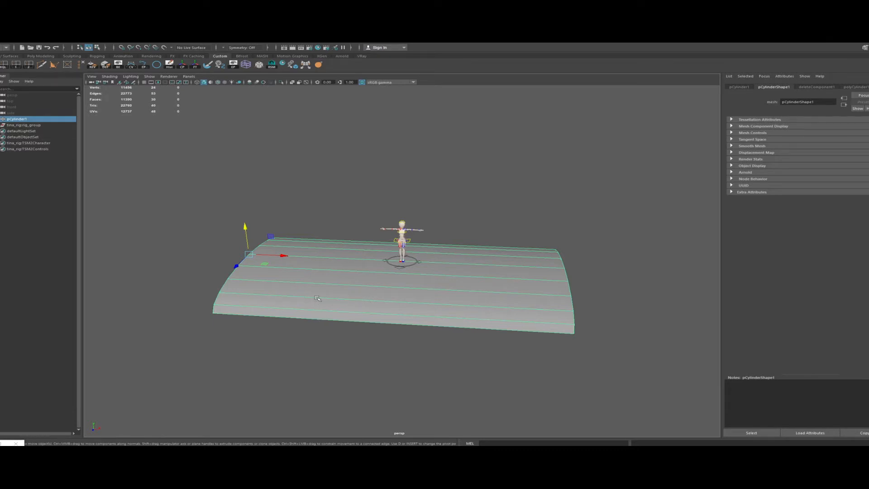
left_click_drag(360, 287, 367, 287, "alt")
right_click_drag(367, 287, 565, 353, "alt")
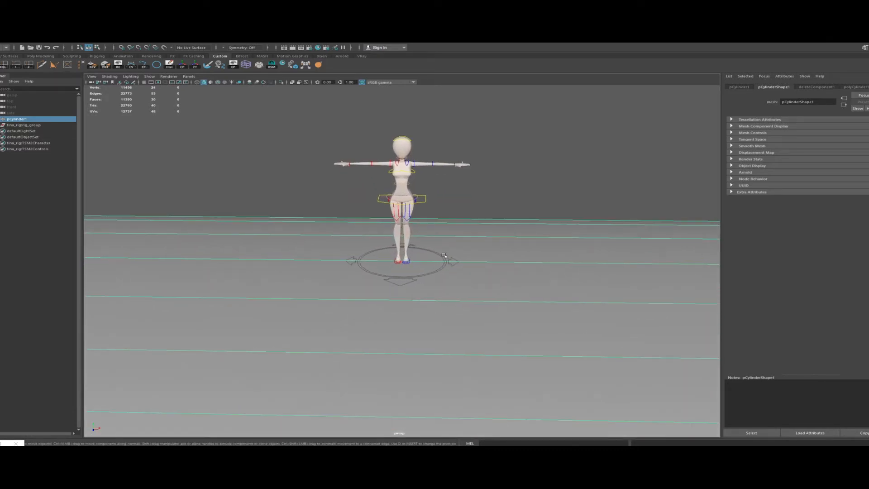
left_click(402, 192)
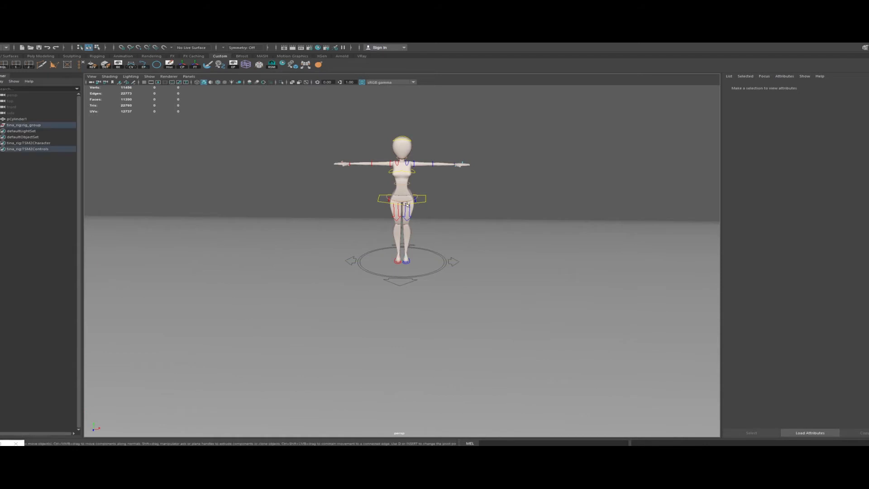
left_click(405, 206)
left_click_drag(404, 208, 394, 234, "alt")
left_click(446, 278)
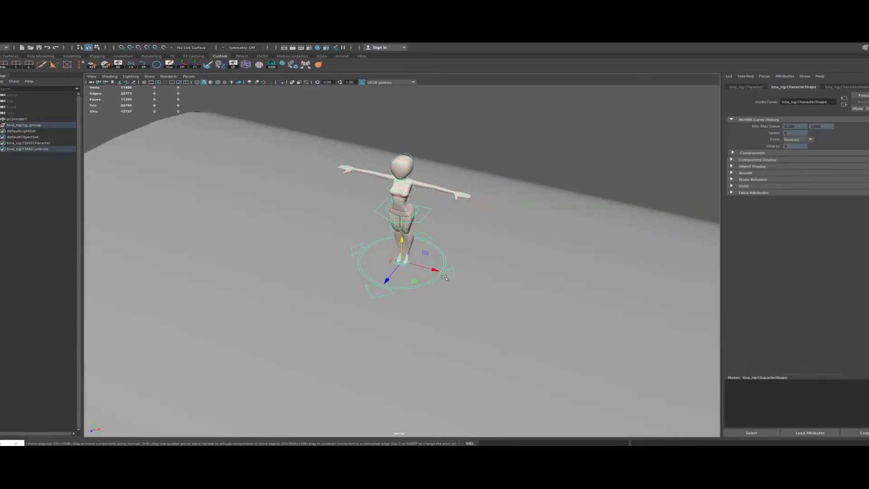
key("e")
Assign the ground mesh to a new display layer and set that layer to reference mode
left_click(553, 227)
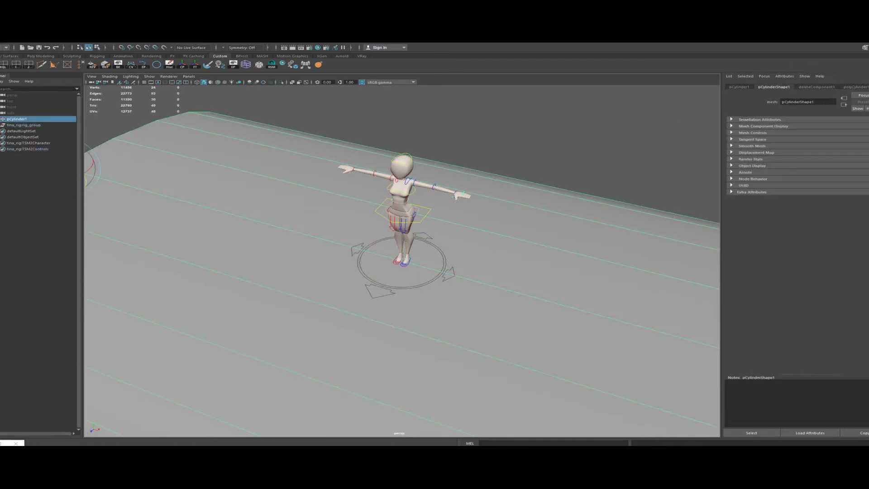
key("ctrl+a")
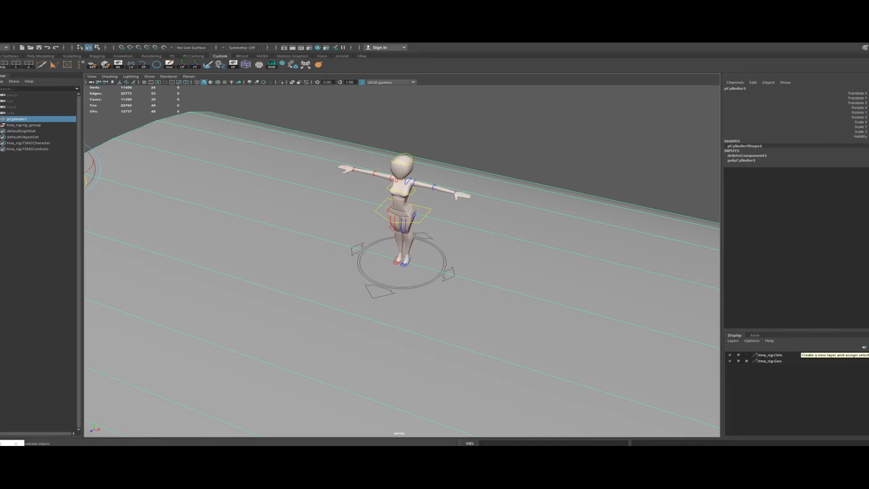
left_click(864, 347)
left_click(747, 355)
left_click(747, 355)
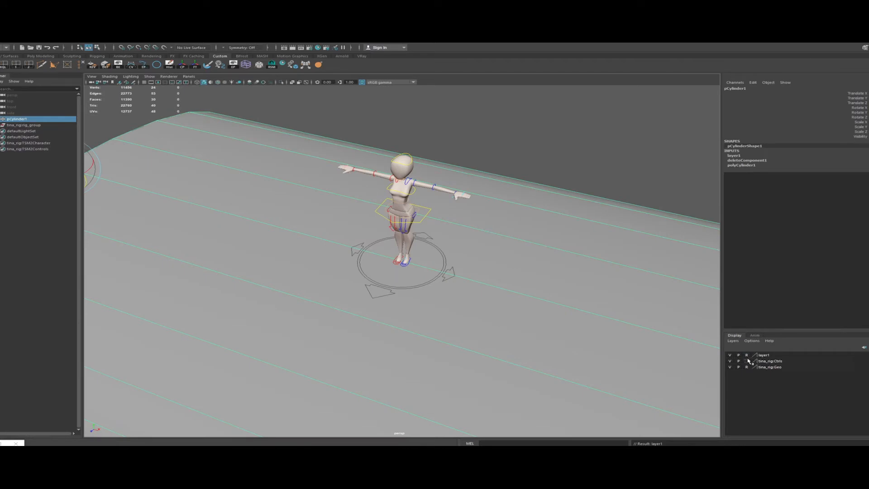
Test selecting around the character to check that the referenced ground is excluded from selection
left_click(445, 265)
left_click(520, 167)
left_click_drag(244, 243, 553, 373)
left_click_drag(564, 143, 400, 296)
left_click_drag(232, 266, 354, 263, "alt")
left_click(299, 189)
mouse_move(299, 189)
left_mouse_down("alt")
mouse_move(300, 181)
mouse_move(308, 190)
left_mouse_up("alt")
Turn the whole character about the vertical axis with its main ground control
left_click(404, 281)
left_click_drag(404, 280, 399, 290, "alt")
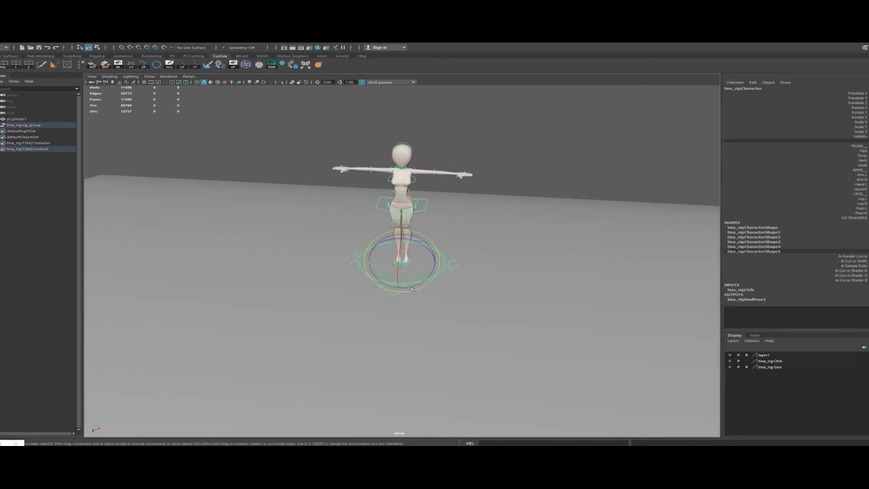
left_click_drag(415, 277, 428, 275)
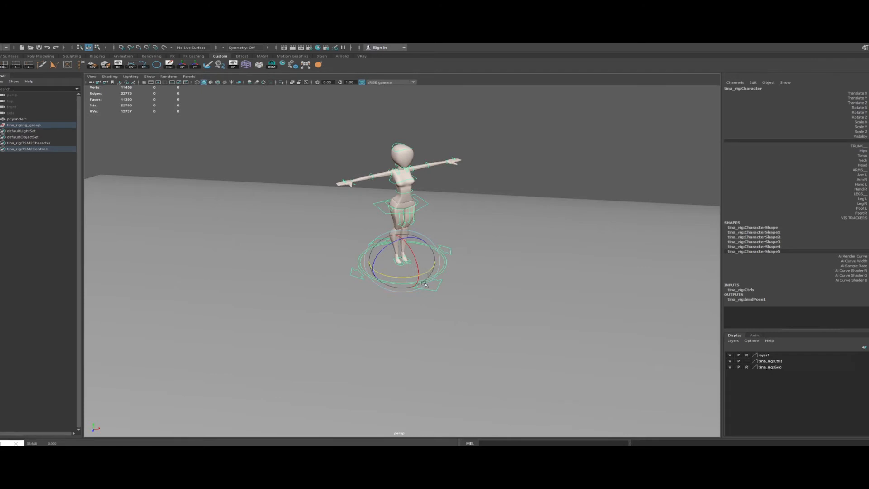
Move the character's right foot control outward to widen the stance and angle the foot
left_click(412, 265)
left_click(398, 265)
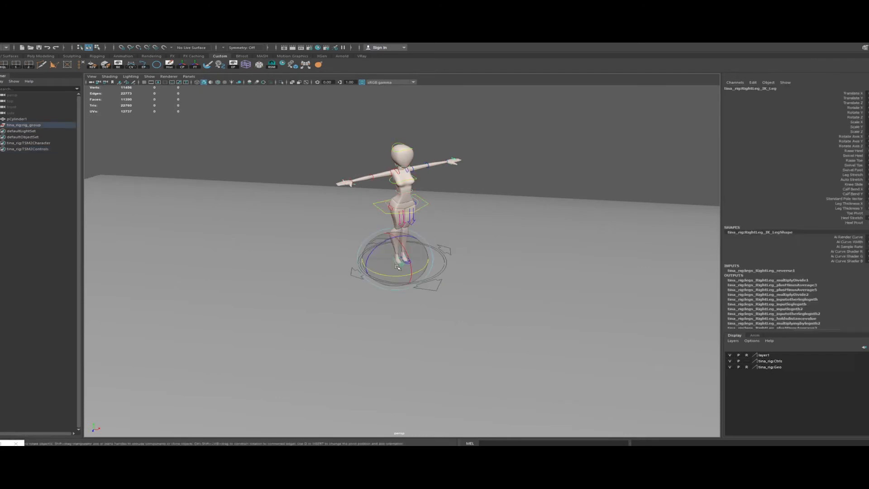
key("w")
left_click_drag(397, 267, 356, 278, "alt")
key("e")
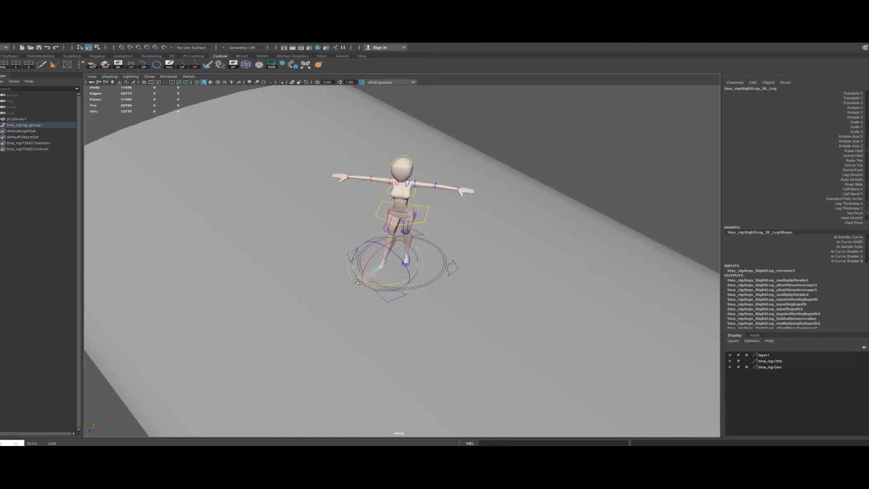
Move the left foot control outward and back, away from the right foot, and rotate the foot
left_click(408, 262)
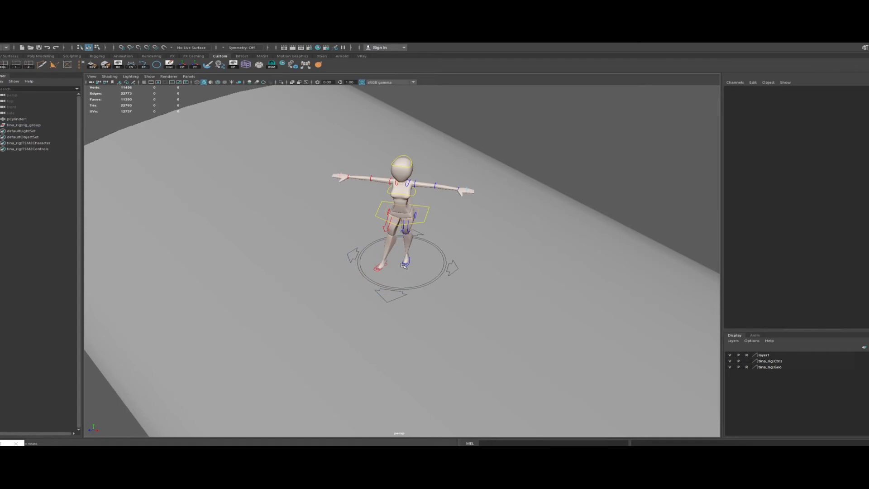
left_click(404, 265)
key("w")
left_click_drag(405, 280, 471, 288)
key("e")
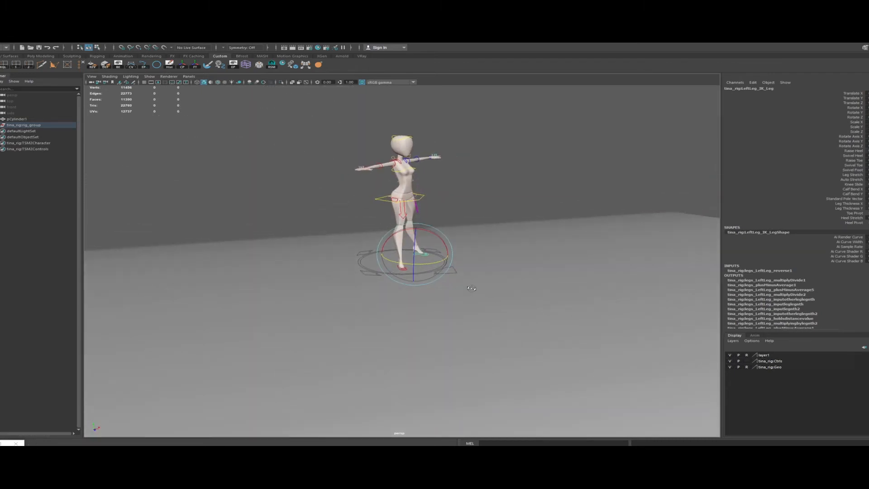
Rotate the character's head control so the head turns and tilts sideways
left_click_drag(471, 288, 428, 291, "alt")
scroll(447, 235, "up", 2)
left_click_drag(446, 234, 428, 301, "alt")
left_click(411, 244)
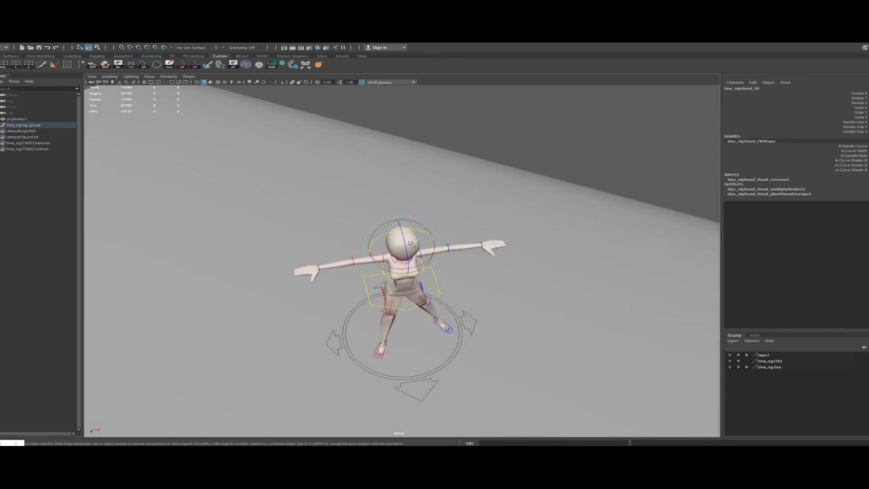
left_click_drag(410, 245, 437, 247)
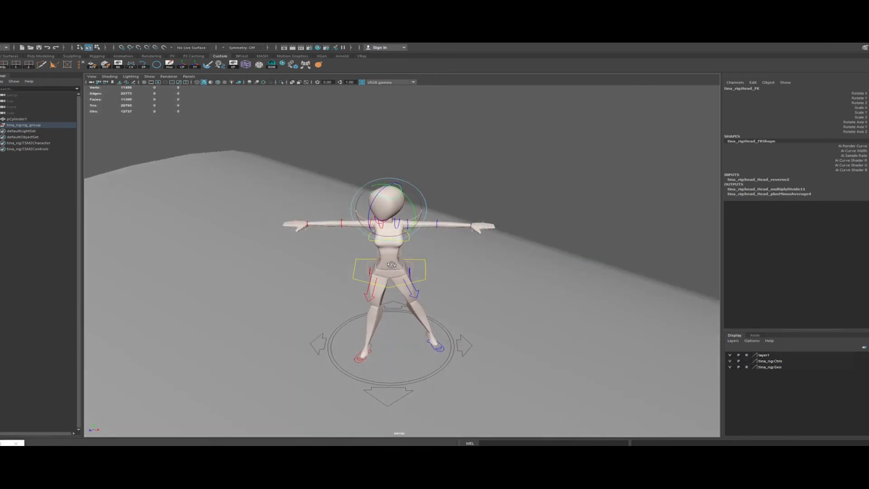
Rotate the left upper arm and bend the left forearm at the elbow toward the body
left_click(492, 206)
left_click(429, 213)
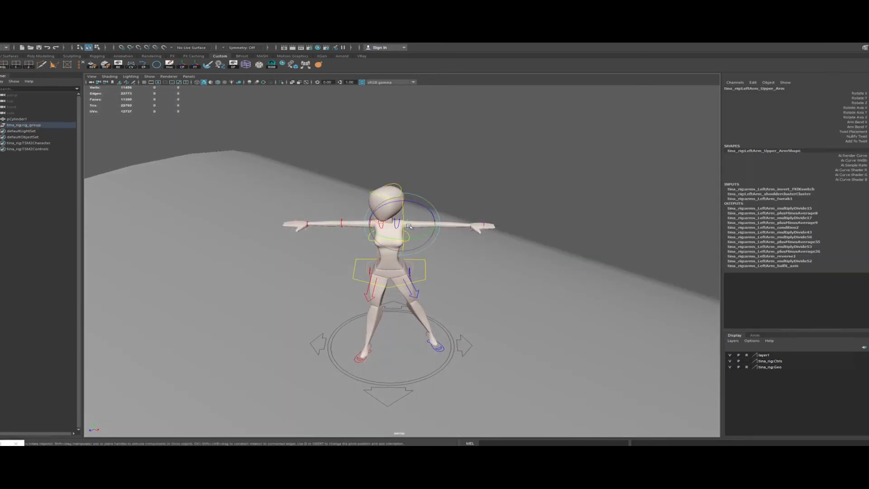
left_click_drag(429, 212, 409, 265)
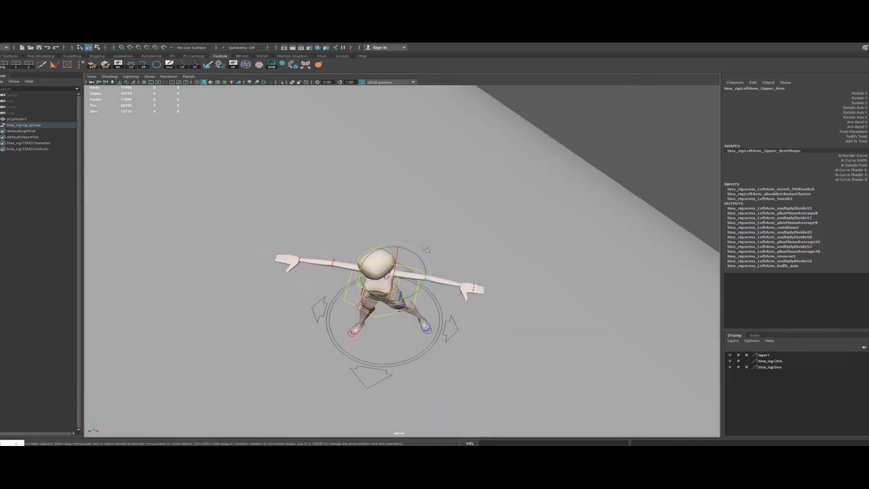
left_click(469, 232)
left_click(428, 277)
left_click_drag(432, 302, 290, 265)
left_click(508, 308)
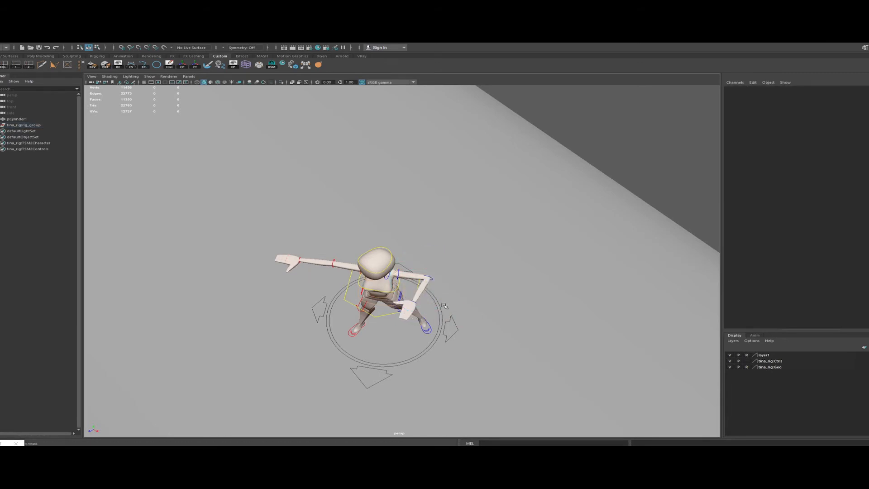
Rotate the character's left hand at the wrist
left_click(414, 303)
left_click_drag(418, 295, 450, 239)
left_click_drag(492, 239, 500, 239, "alt")
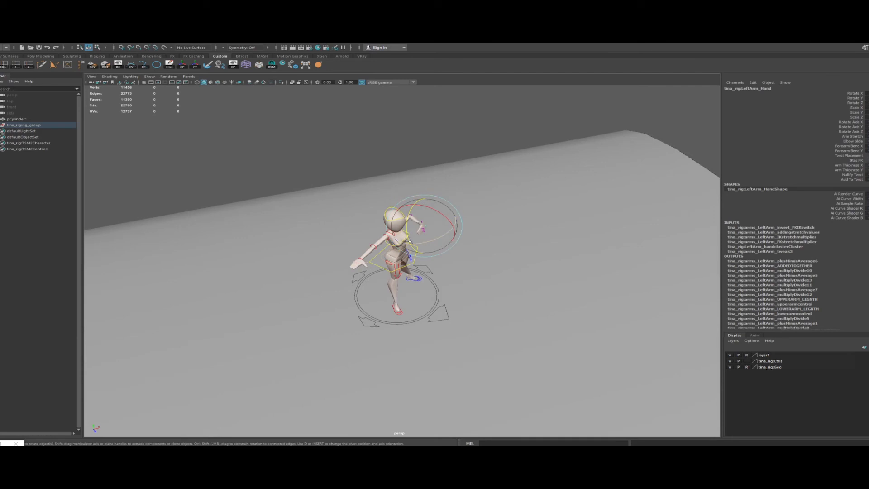
Rotate the character's right upper arm at the shoulder so the whole arm reaches out in front of the body
left_click(384, 234)
left_click(382, 235)
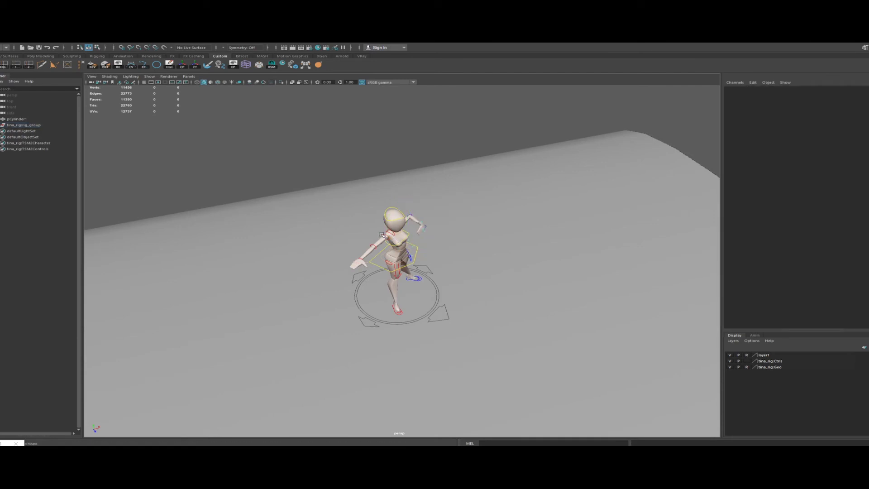
left_click(386, 234)
left_click_drag(385, 255, 442, 277)
right_click_drag(442, 277, 586, 301, "alt")
left_click(448, 190)
left_click_drag(448, 190, 381, 165, "alt")
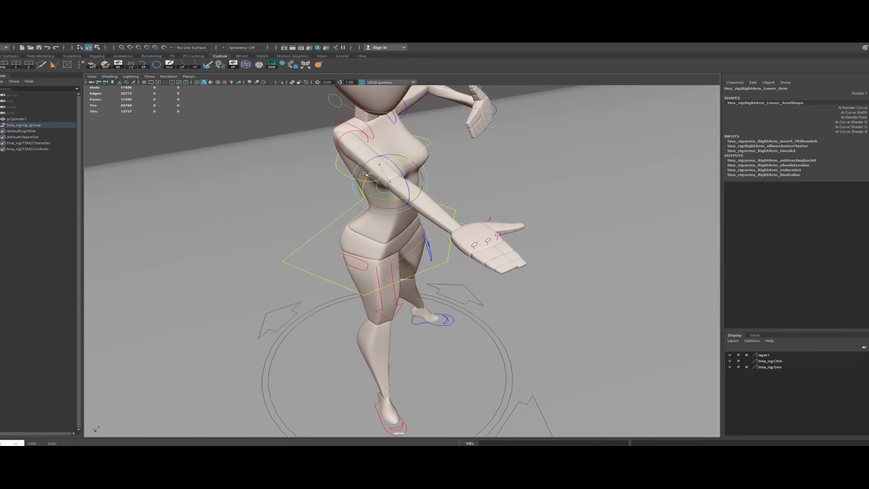
left_click(351, 137)
left_click(347, 133)
left_click_drag(338, 120, 296, 135)
Rotate the right hand at the wrist so the palm stands vertical, with the fingers continuing the line of the arm
left_click_drag(482, 240, 537, 240, "alt")
middle_click_drag(531, 213, 448, 316, "alt")
left_click_drag(448, 316, 425, 239, "alt")
left_click(261, 201)
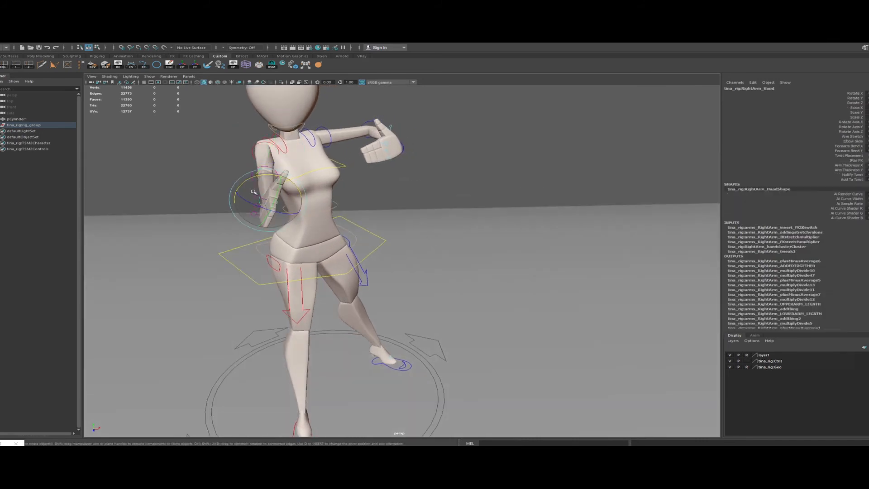
left_click_drag(254, 192, 235, 181)
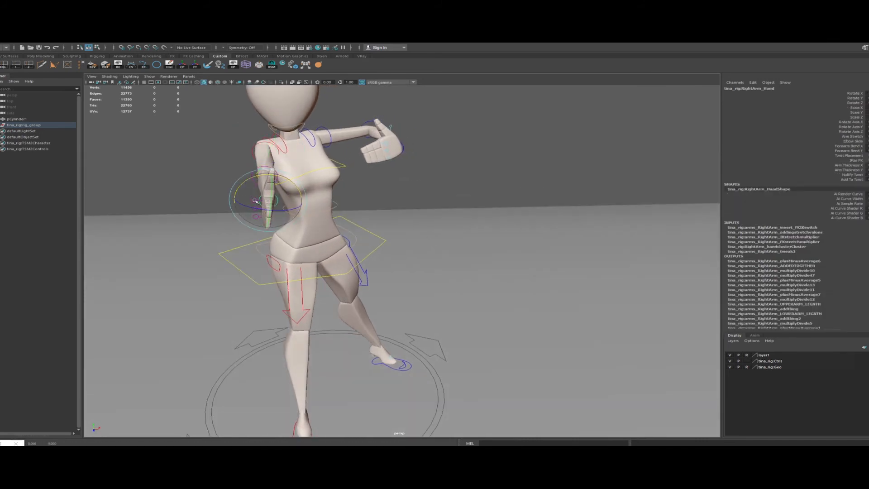
left_click_drag(285, 213, 318, 153, "alt")
Bend the left forearm further at the elbow so the forearm points forward with the elbow drawn back
left_click(391, 171)
left_click_drag(392, 171, 356, 139, "alt")
left_click(316, 144)
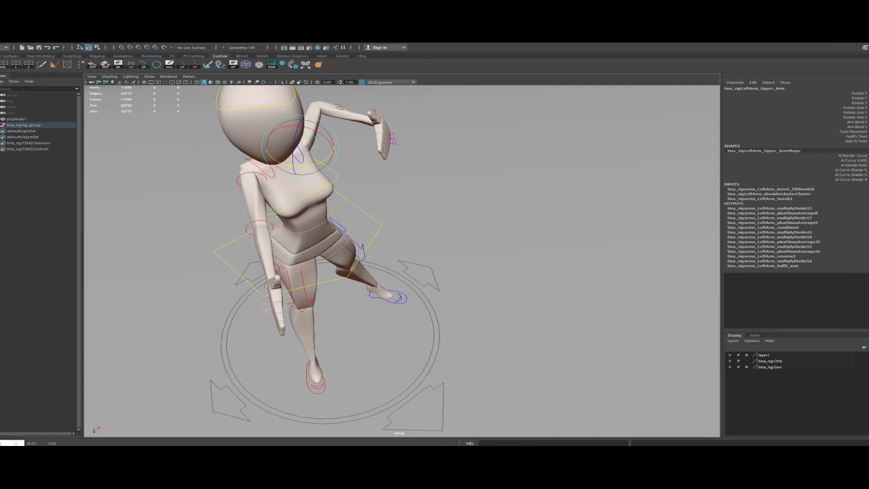
left_click(312, 103)
left_click_drag(312, 102, 254, 181)
left_click(358, 145)
right_click_drag(326, 223, 281, 223, "alt")
left_click_drag(281, 223, 354, 217, "alt")
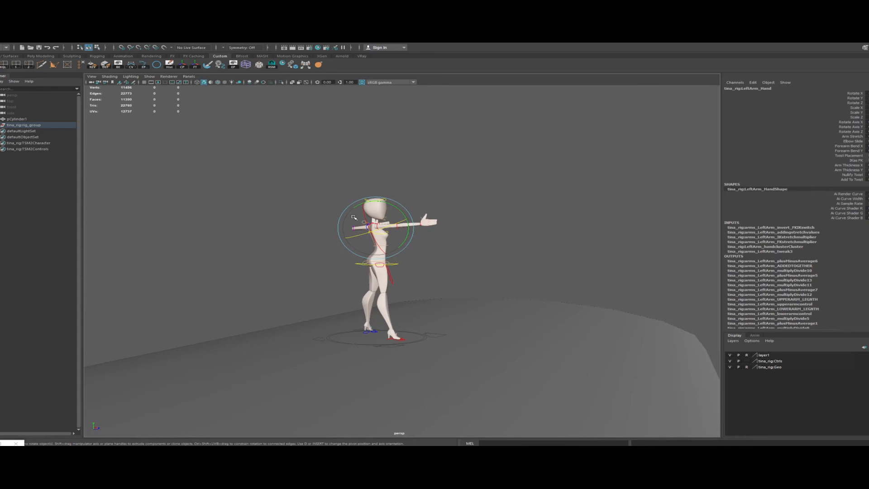
right_click_drag(353, 216, 422, 269, "alt")
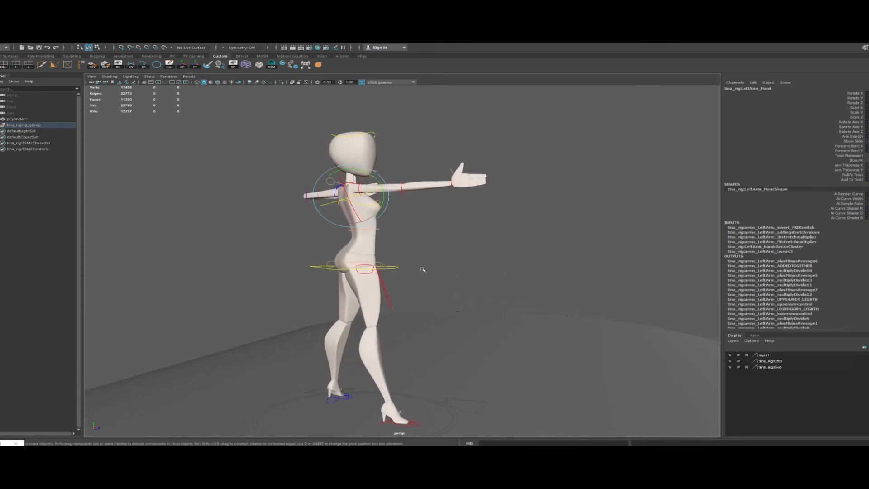
Rotate the left upper arm slightly to adjust the height of the drawn-back elbow
left_click(371, 231)
left_click_drag(340, 216, 339, 216)
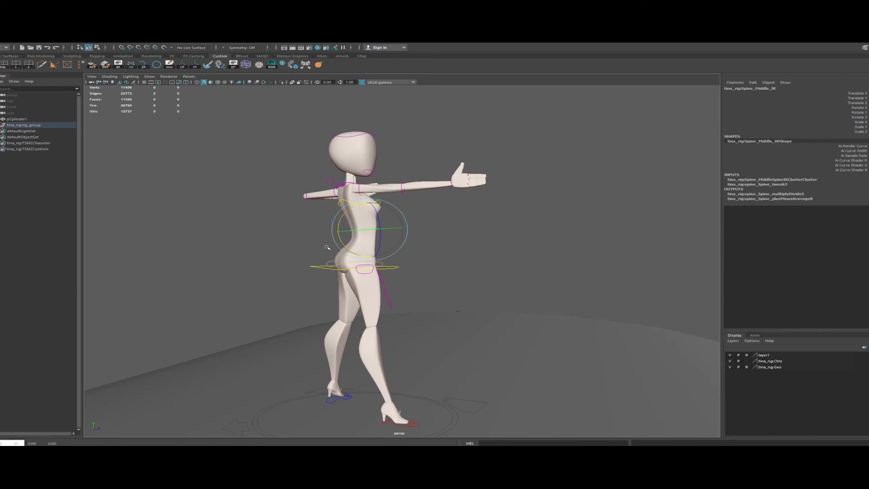
left_click(311, 251)
left_click(336, 201)
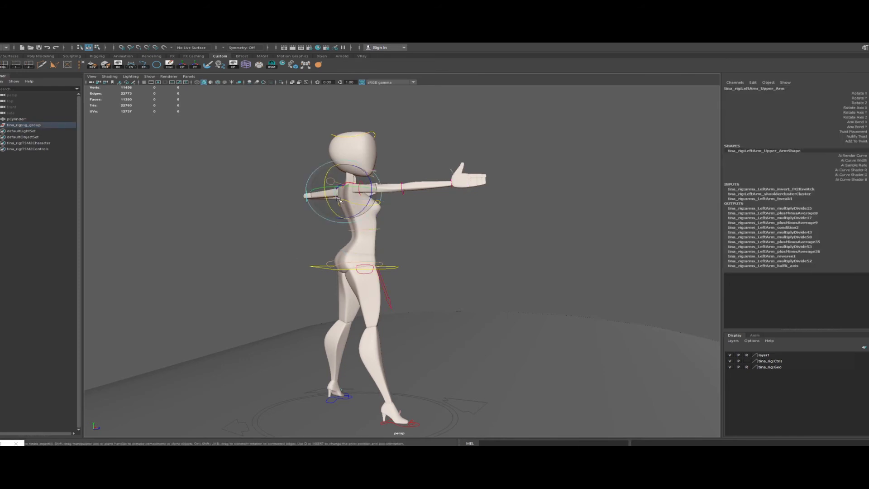
mouse_move(372, 195)
left_mouse_down()
mouse_move(369, 181)
mouse_move(371, 190)
left_mouse_up()
left_click(420, 231)
left_click_drag(421, 231, 330, 226, "alt")
Move the spine pelvis control slightly down so the hips sink into the wide stance
left_click(407, 198)
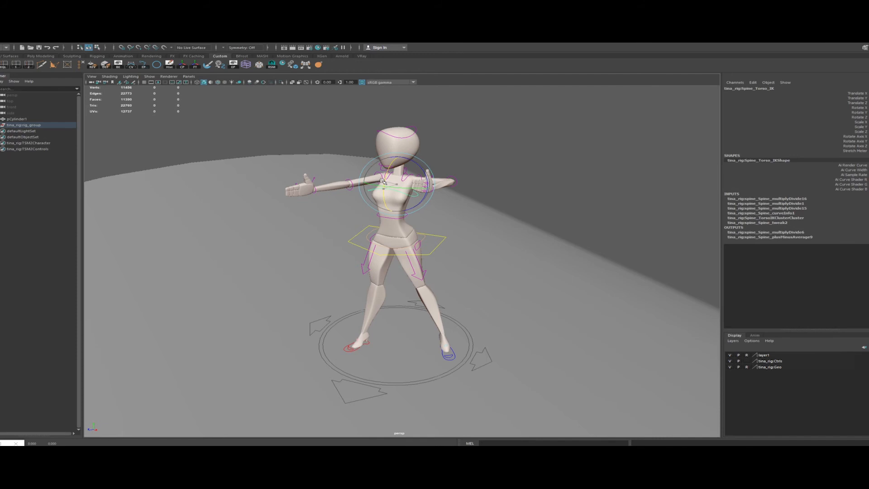
left_click(393, 135)
left_click_drag(392, 135, 307, 151, "alt")
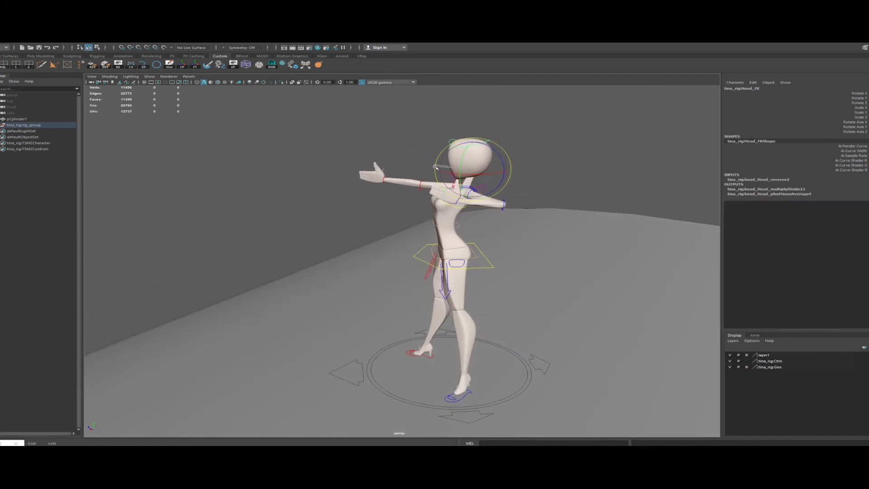
left_click_drag(539, 203, 480, 301, "alt")
left_click(480, 299)
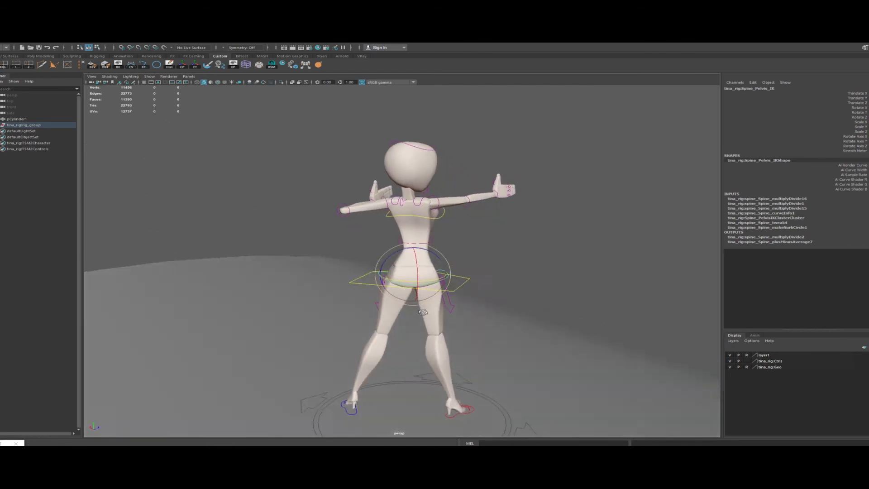
left_click_drag(410, 292, 401, 307, "alt")
key("w")
left_click_drag(384, 247, 382, 252)
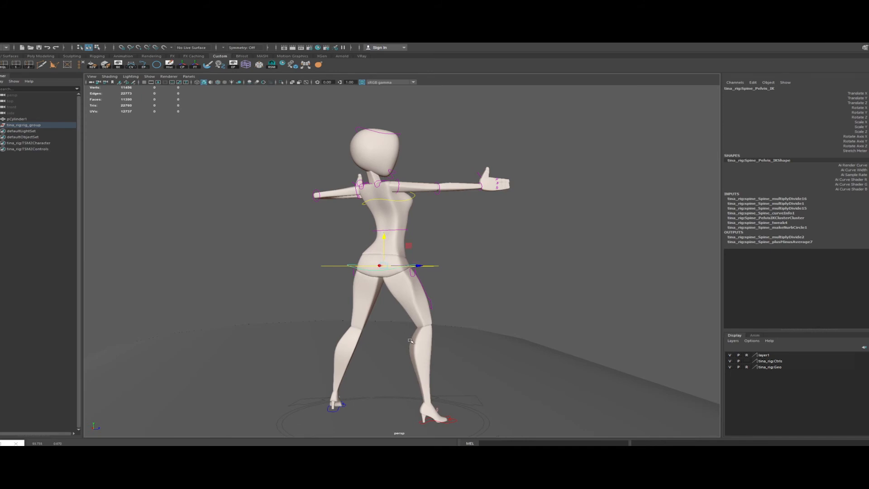
mouse_move(433, 326)
left_mouse_down("alt")
mouse_move(448, 312)
mouse_move(425, 346)
mouse_move(420, 331)
left_mouse_up("alt")
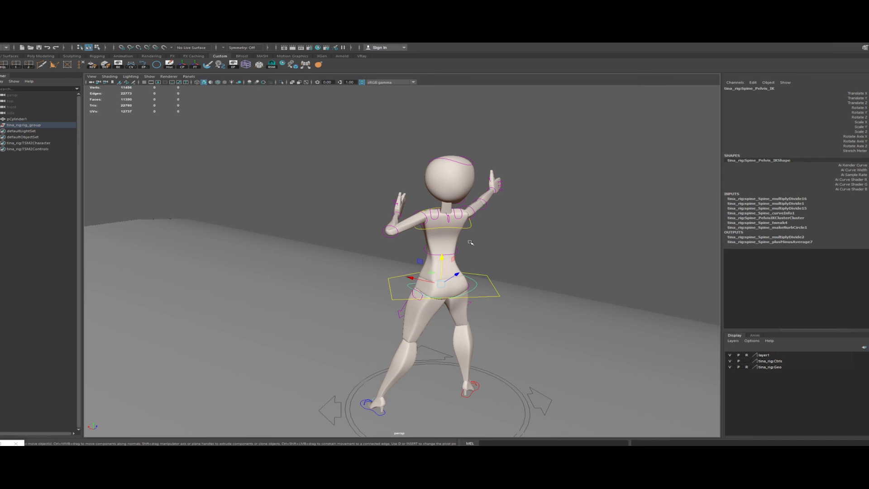
Rotate the left shoulder control slightly so the shoulder and the bent arm rise
left_click_drag(464, 220, 406, 200, "alt")
left_click(446, 202)
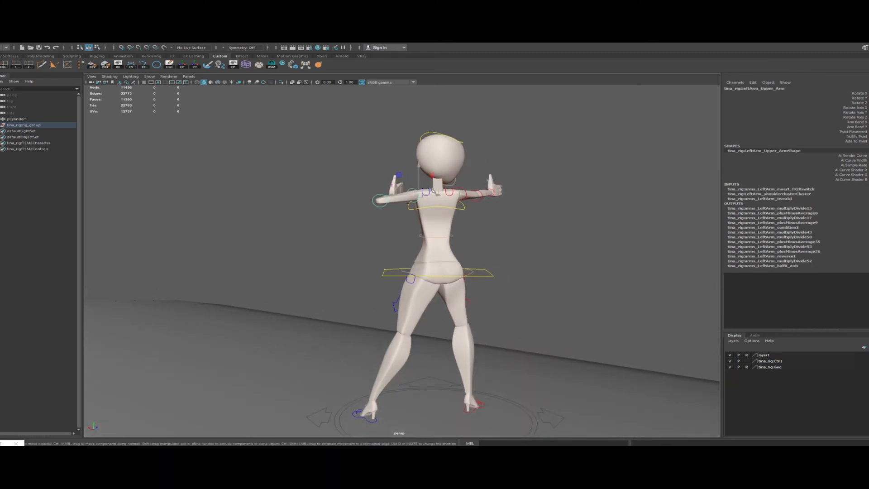
left_click(426, 191)
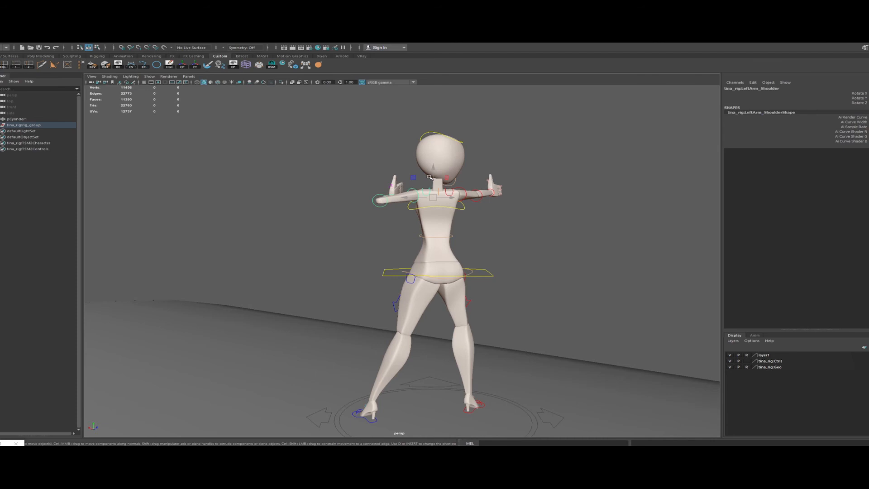
key("e")
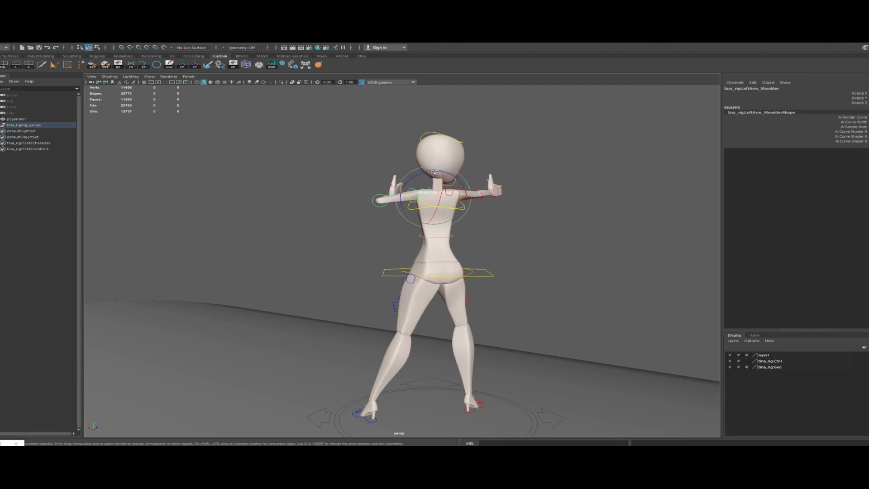
left_click_drag(434, 172, 439, 173)
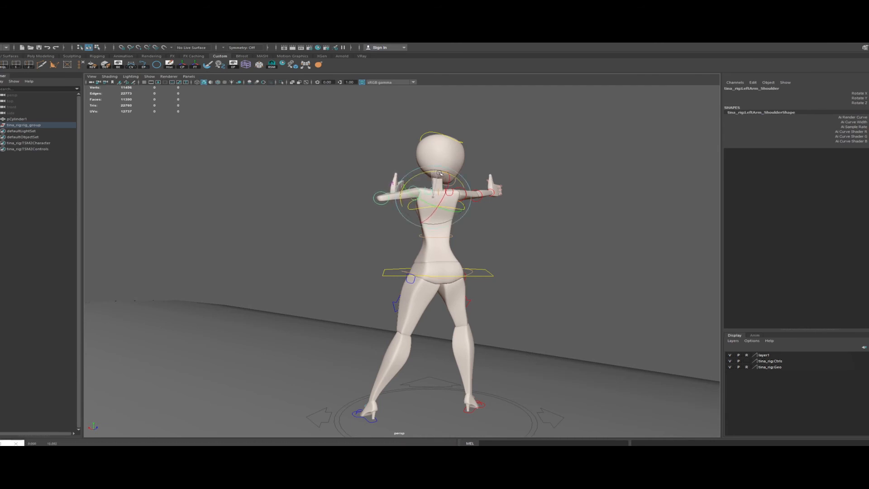
Rotate the left upper arm to bring the raised elbow level with the shoulders
left_click(372, 196)
key("w")
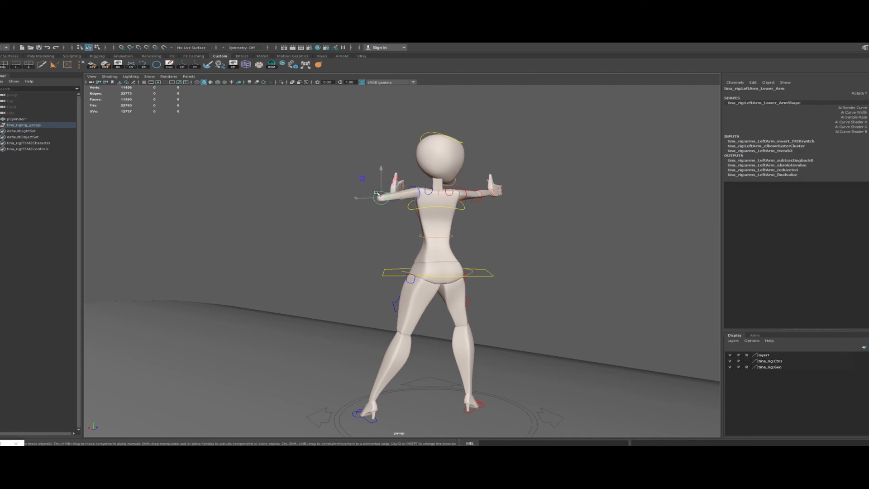
left_click(419, 189)
key("e")
left_click_drag(413, 161, 393, 177)
Rotate the right upper arm to adjust the extended arm, and adjust the bend of the left elbow
left_click(378, 186)
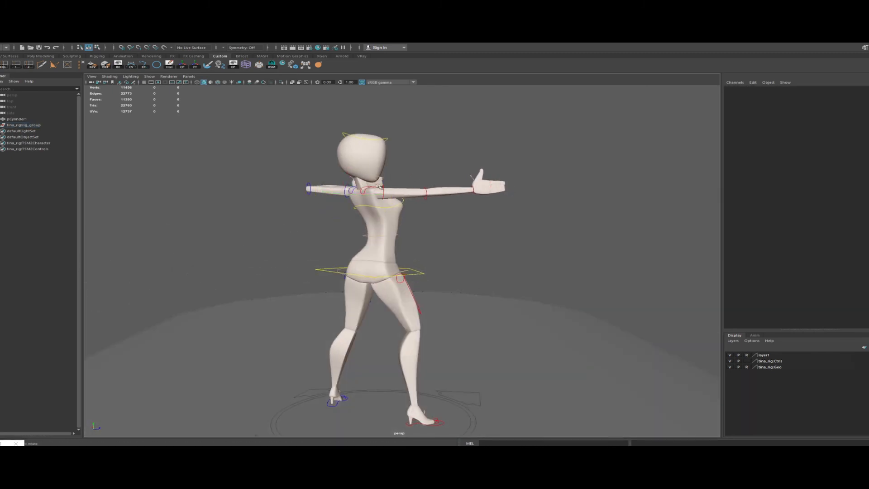
left_click(383, 191)
left_click_drag(410, 179, 348, 159)
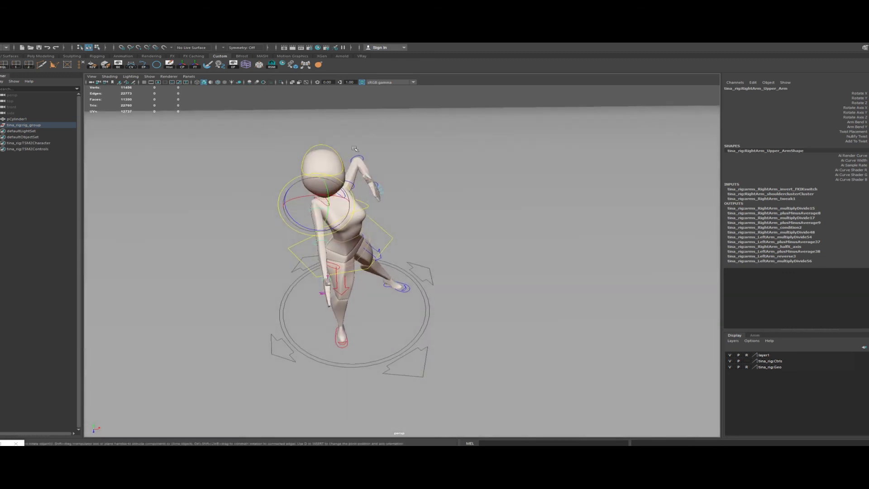
left_click(358, 157)
left_click_drag(382, 174, 237, 186)
Rotate the left upper arm slightly downward so the elbow drops a little below shoulder height
left_click(522, 231)
left_click_drag(523, 231, 466, 183, "alt")
left_click(457, 180)
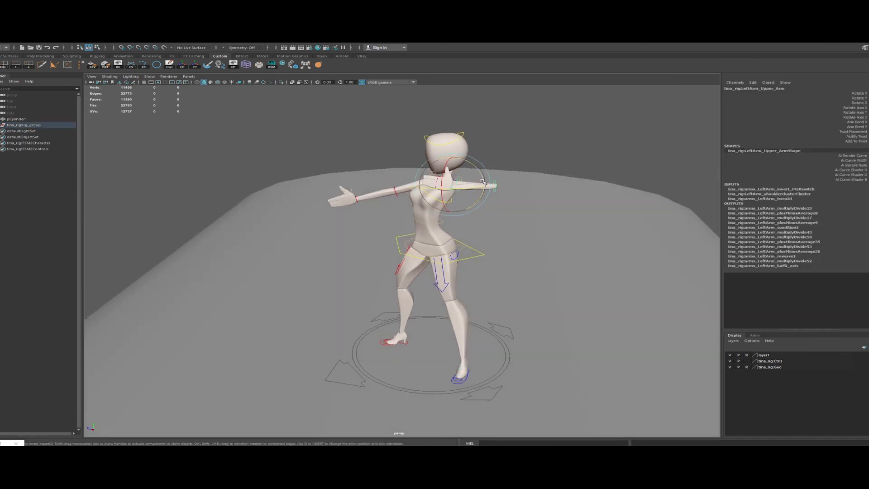
left_click_drag(482, 186, 480, 185)
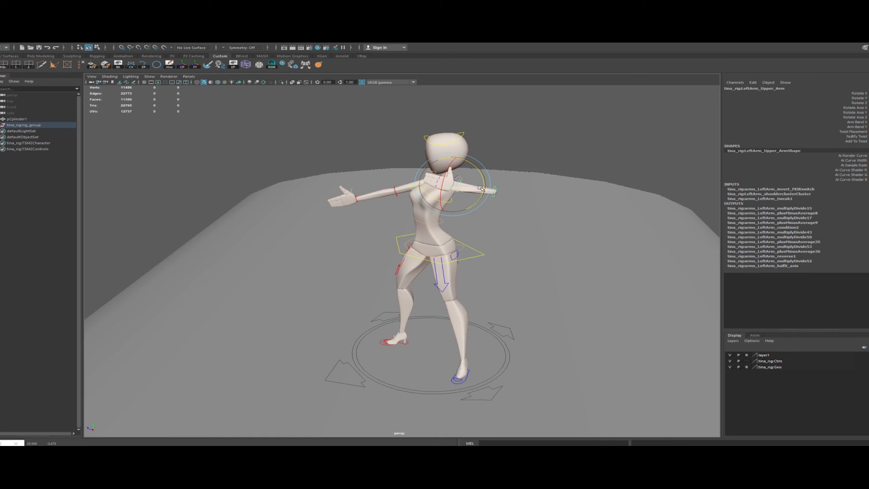
left_click_drag(481, 188, 481, 234, "alt")
left_click(480, 234)
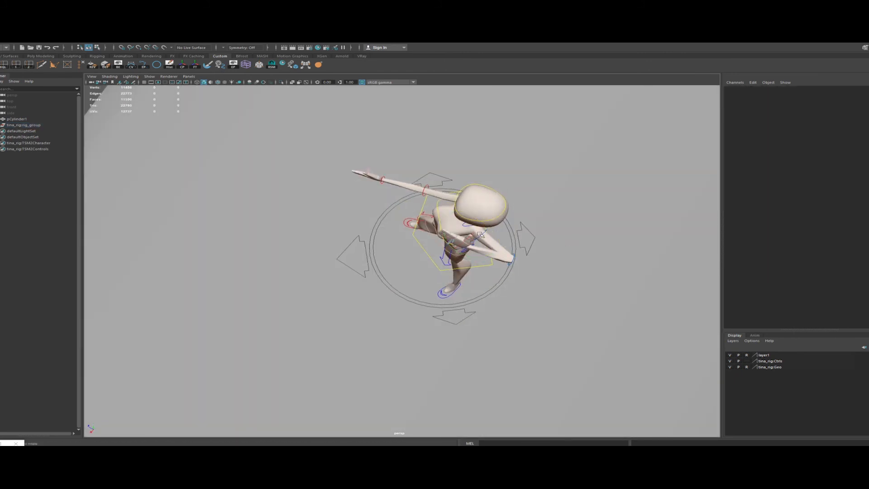
Swing the left upper arm forward and adjust the forearm bend so the hand sits in front of the chest
left_click(479, 239)
left_click_drag(493, 252, 466, 255)
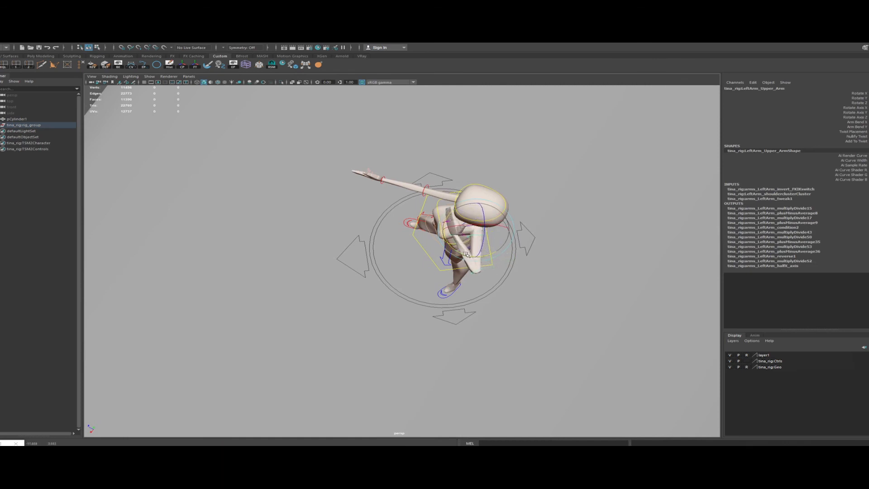
left_click(470, 275)
left_click_drag(444, 277, 445, 275)
Rotate the left hand at the wrist to align it with the bent forearm in front of the chest
left_click_drag(448, 308, 550, 255, "alt")
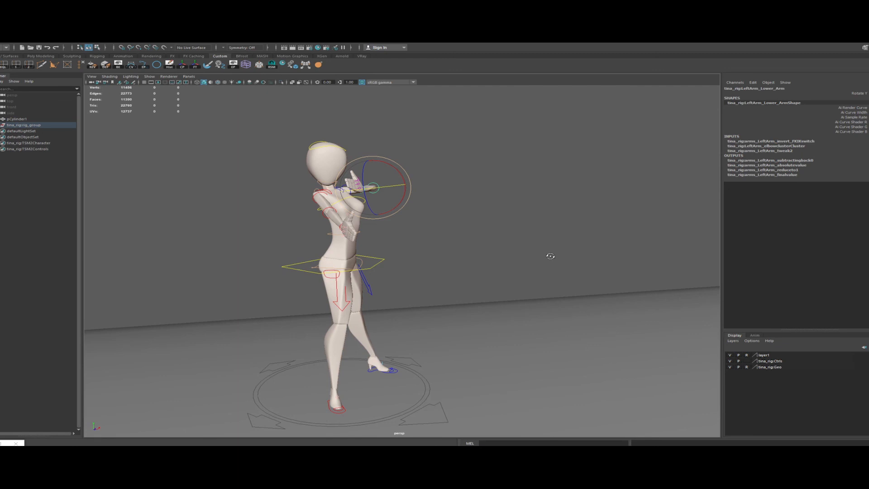
left_click_drag(551, 256, 546, 291, "alt")
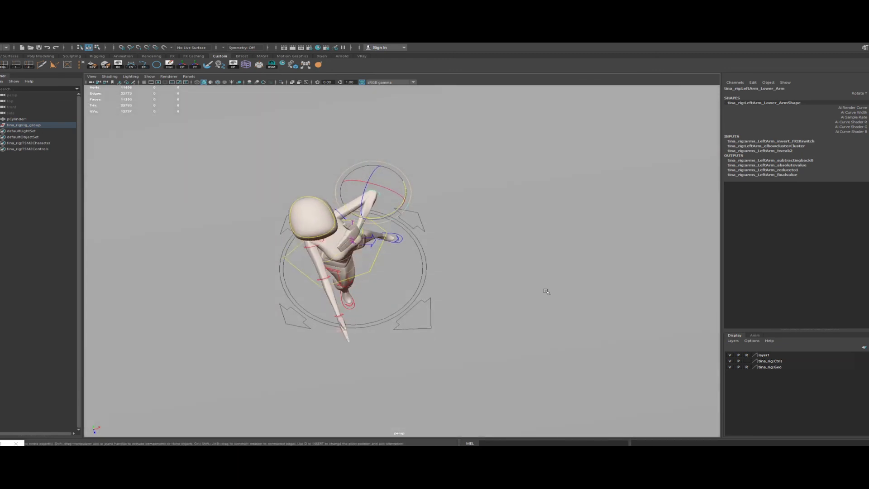
left_click(361, 230)
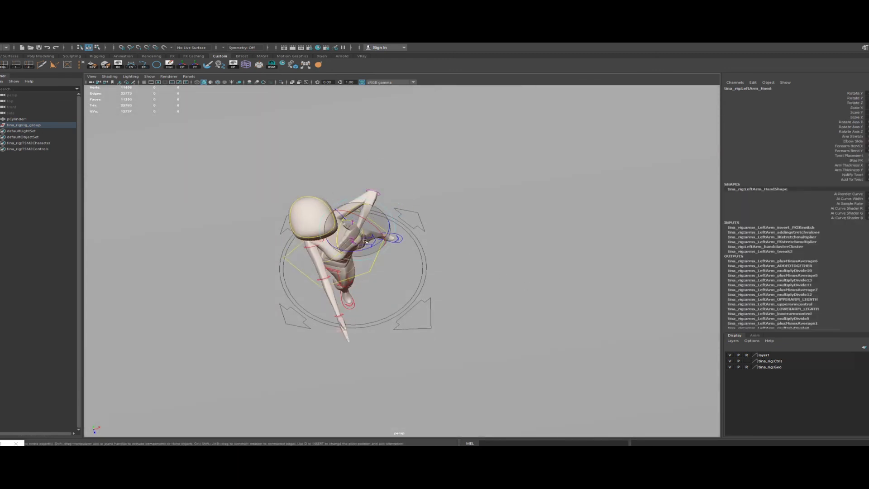
left_click_drag(366, 248, 367, 220)
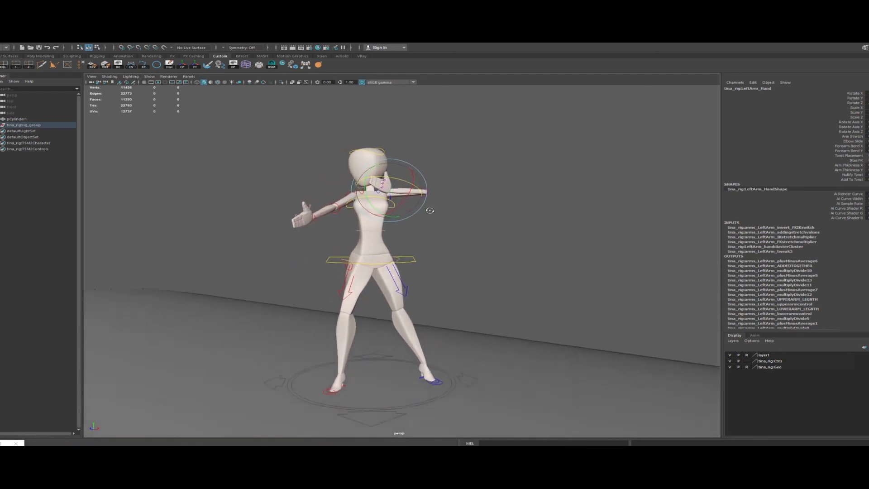
left_click_drag(397, 214, 291, 219, "alt")
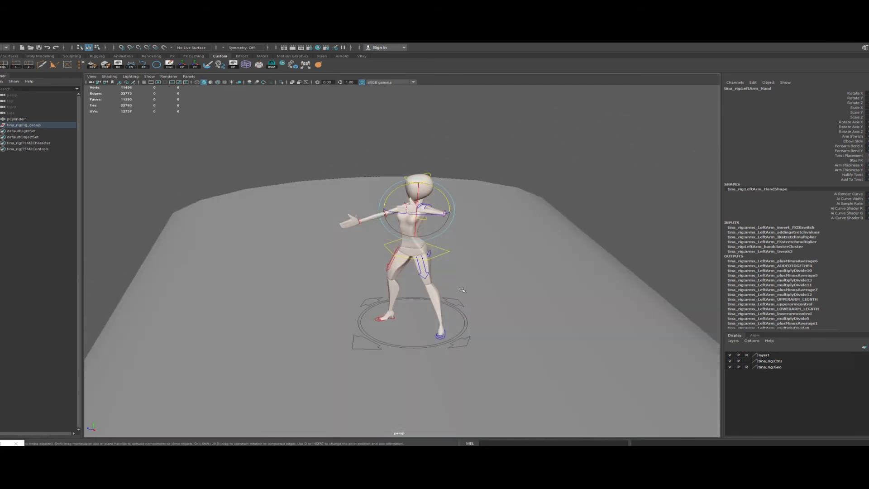
left_click_drag(462, 290, 545, 283, "alt")
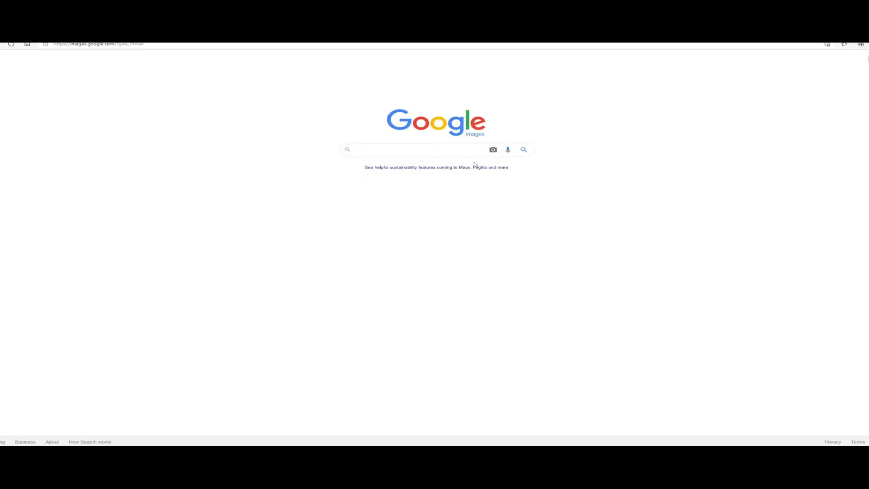
Switch to Google Images, search for "archery", and preview photos of archers drawing a bow as pose references
type("archery")
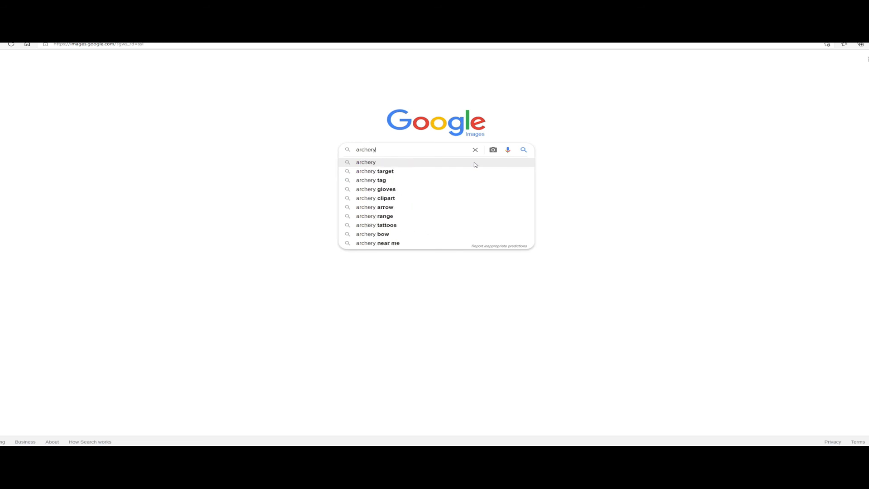
key("Return")
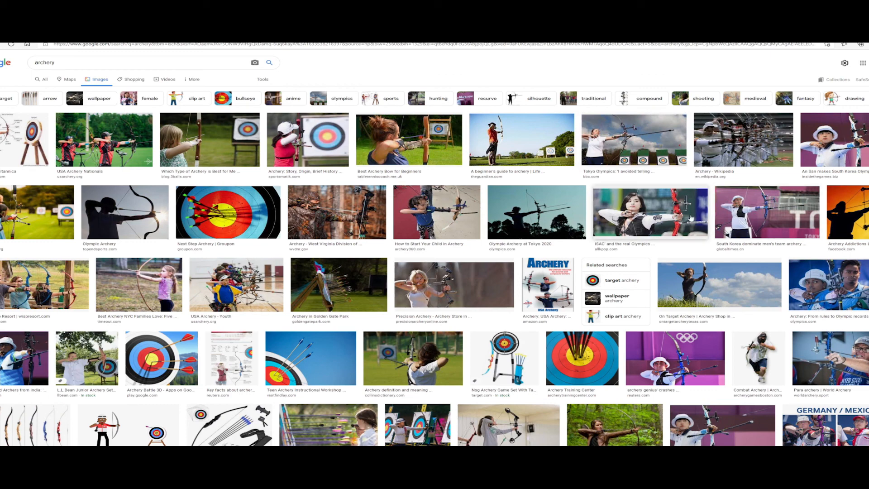
left_click(655, 225)
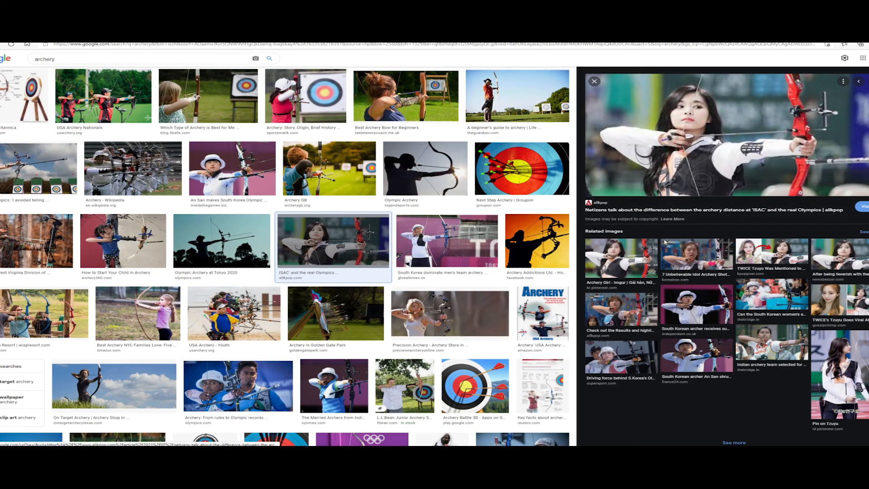
left_click(674, 269)
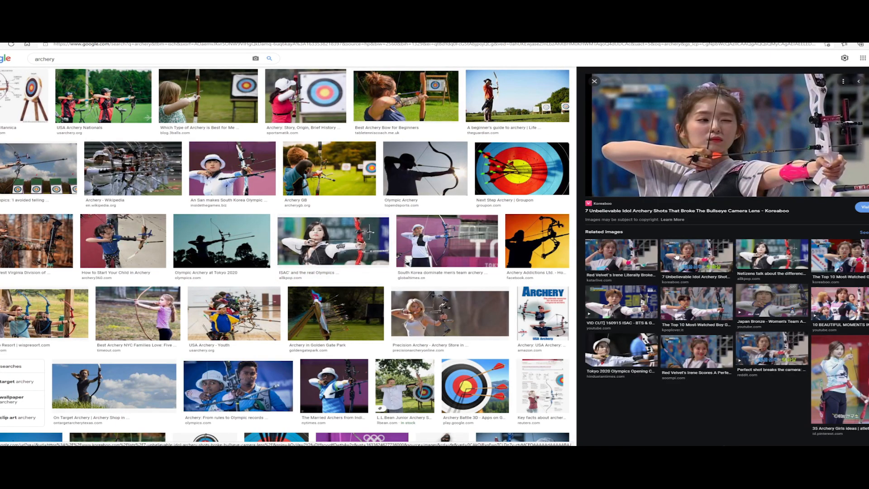